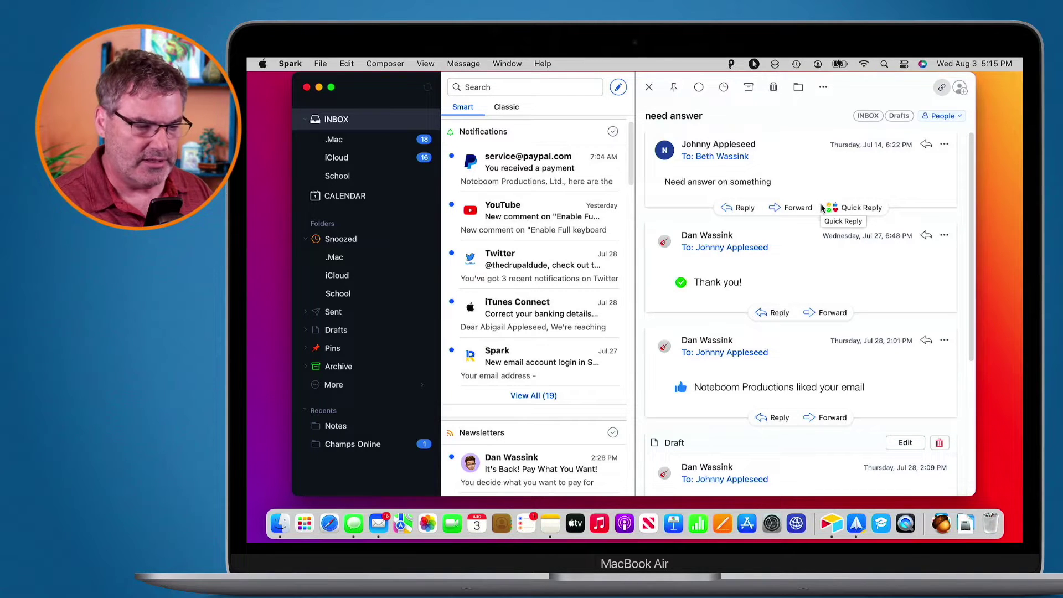
Open the Twitter 'You've got 3 recent notifications' email and show its More actions, including Mark as Spam
{"action": "left_click", "coordinate": [863, 202]}
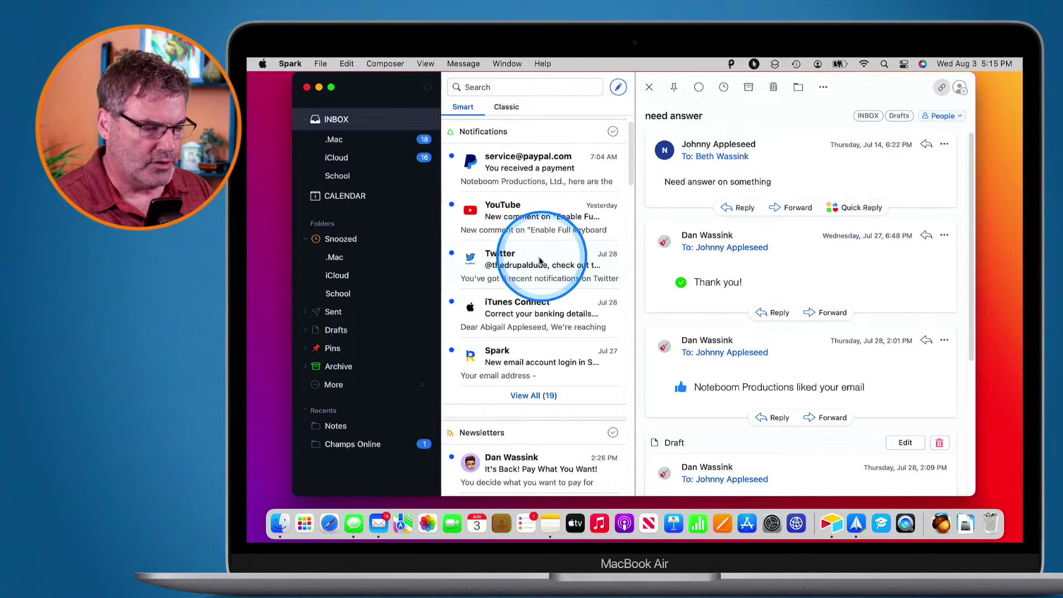
{"action": "left_click", "coordinate": [519, 260]}
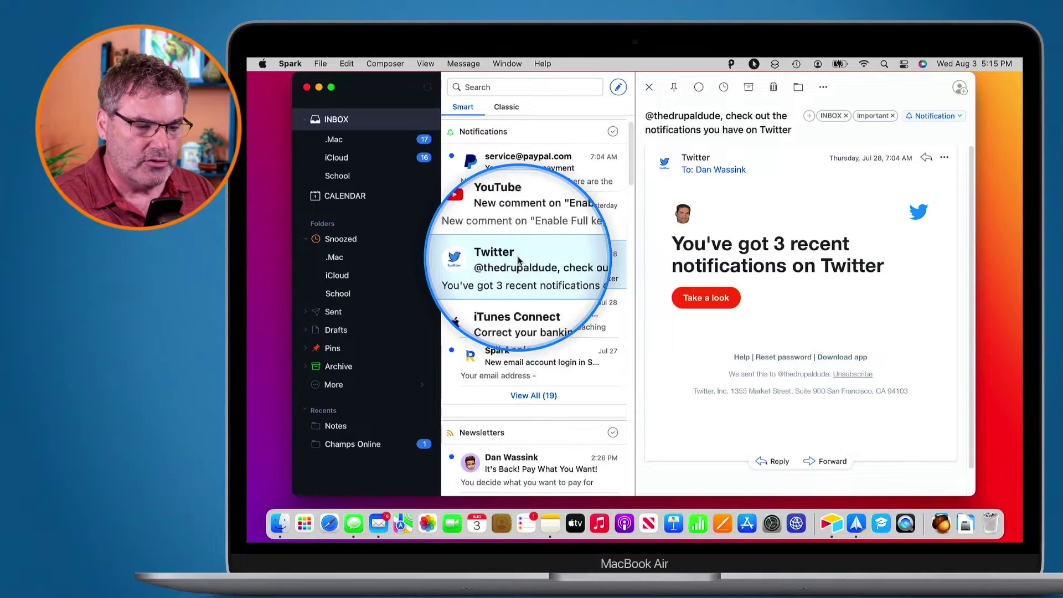
{"action": "left_click", "coordinate": [823, 90]}
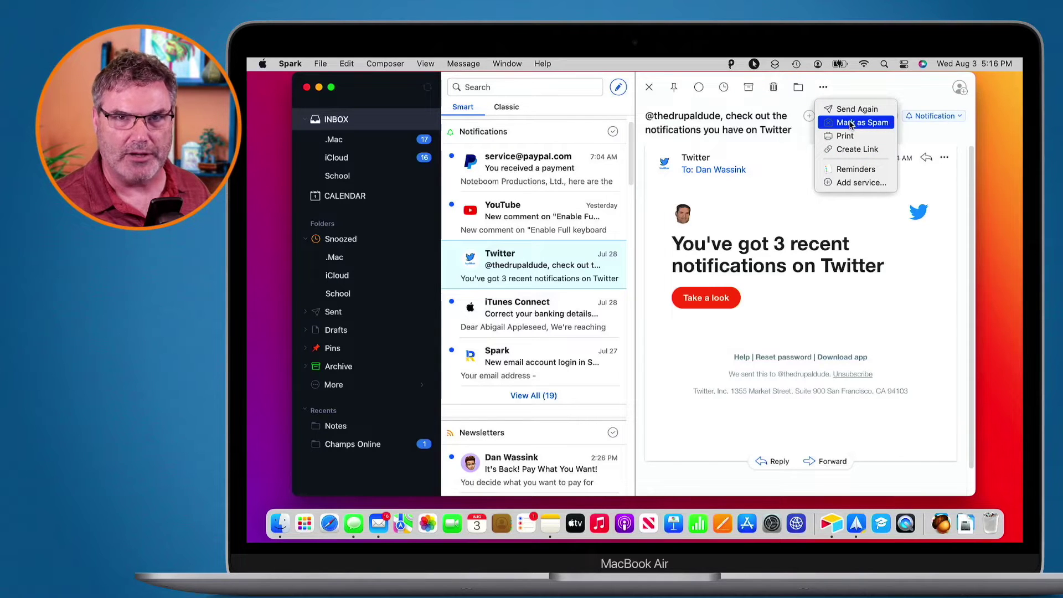
Dismiss the More menu without marking spam, then preview the Twitter row's swipe and context actions and close them
{"action": "left_click", "coordinate": [863, 89]}
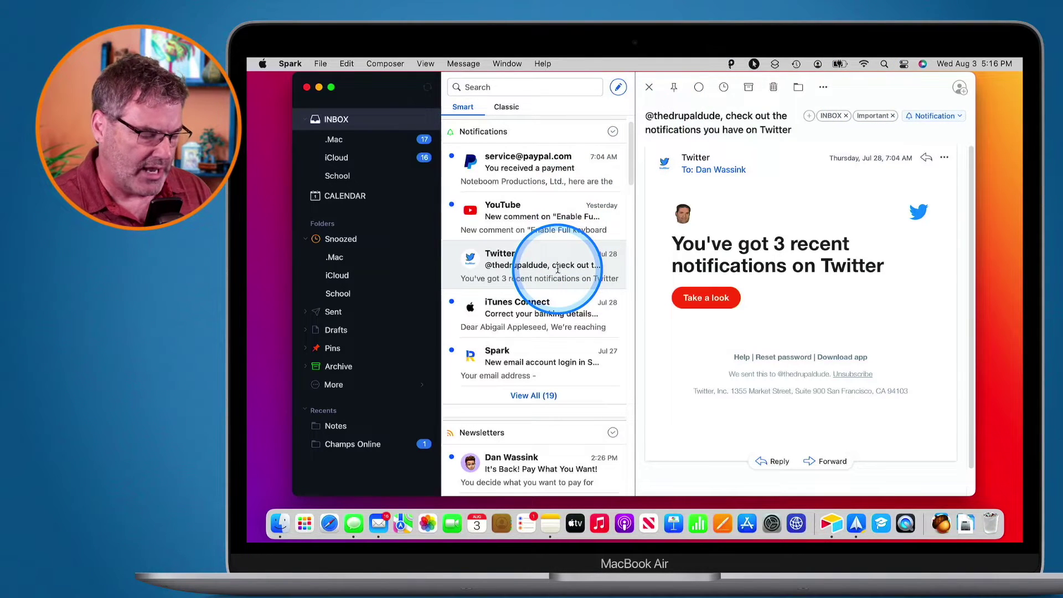
{"action": "scroll", "coordinate": [558, 268], "scroll_direction": "right", "scroll_amount": 5}
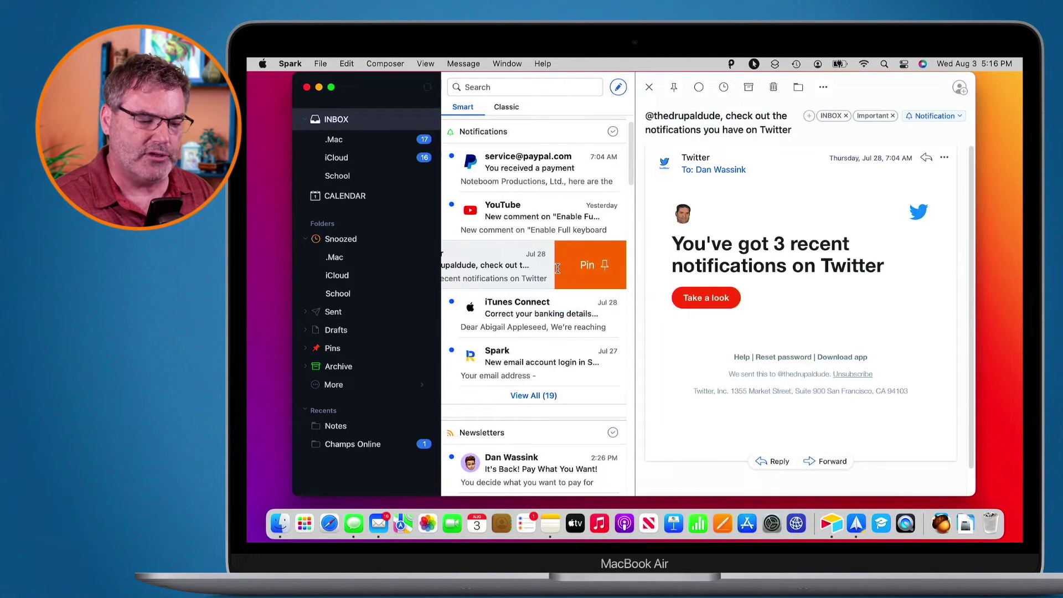
{"action": "scroll", "coordinate": [558, 268], "scroll_direction": "left", "scroll_amount": 5}
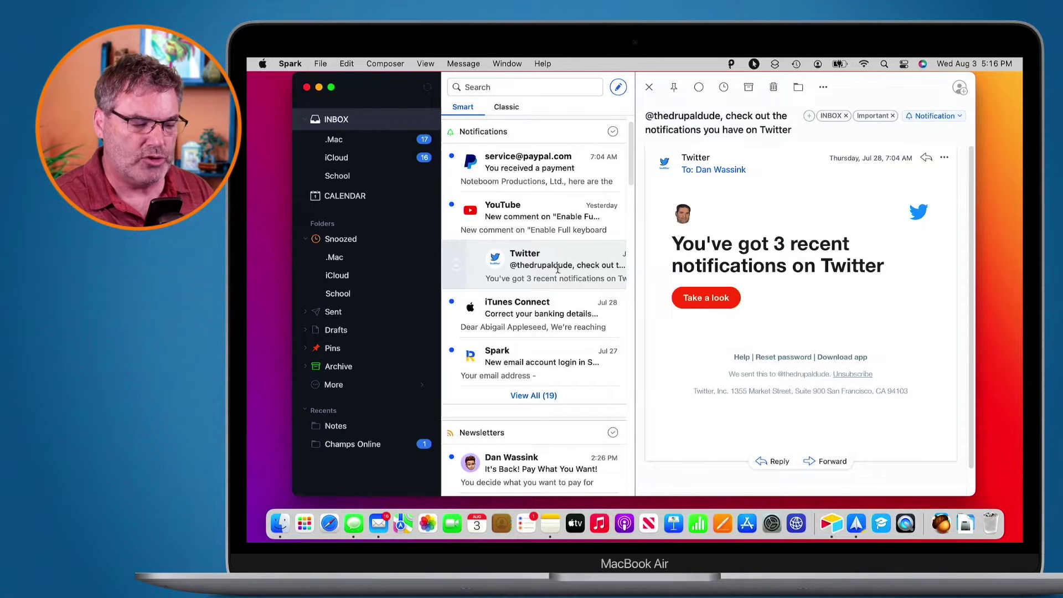
{"action": "scroll", "coordinate": [558, 268], "scroll_direction": "left", "scroll_amount": 3}
{"action": "right_click", "coordinate": [558, 268]}
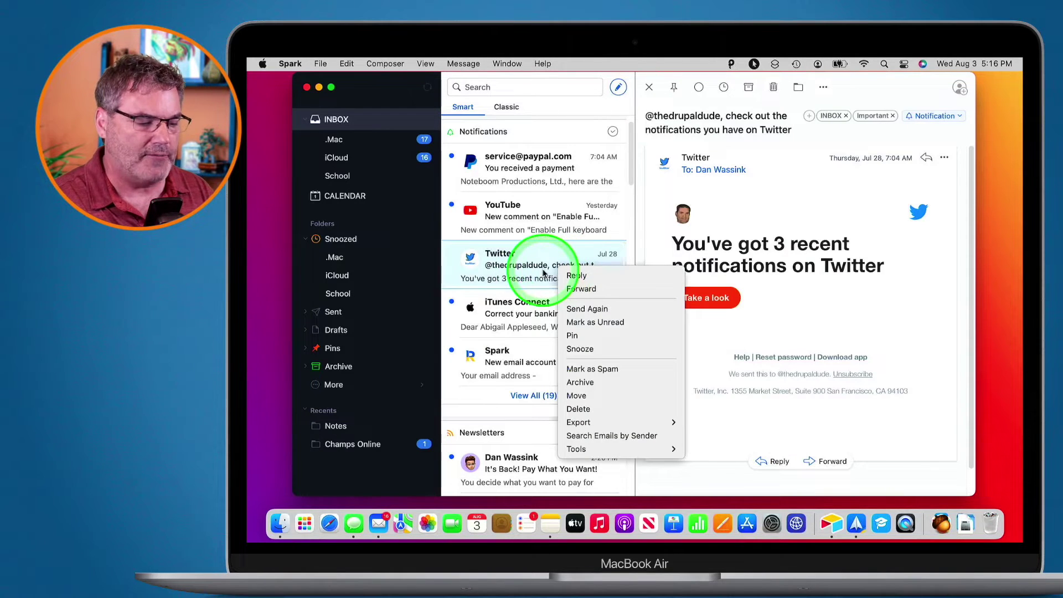
{"action": "left_click", "coordinate": [512, 273]}
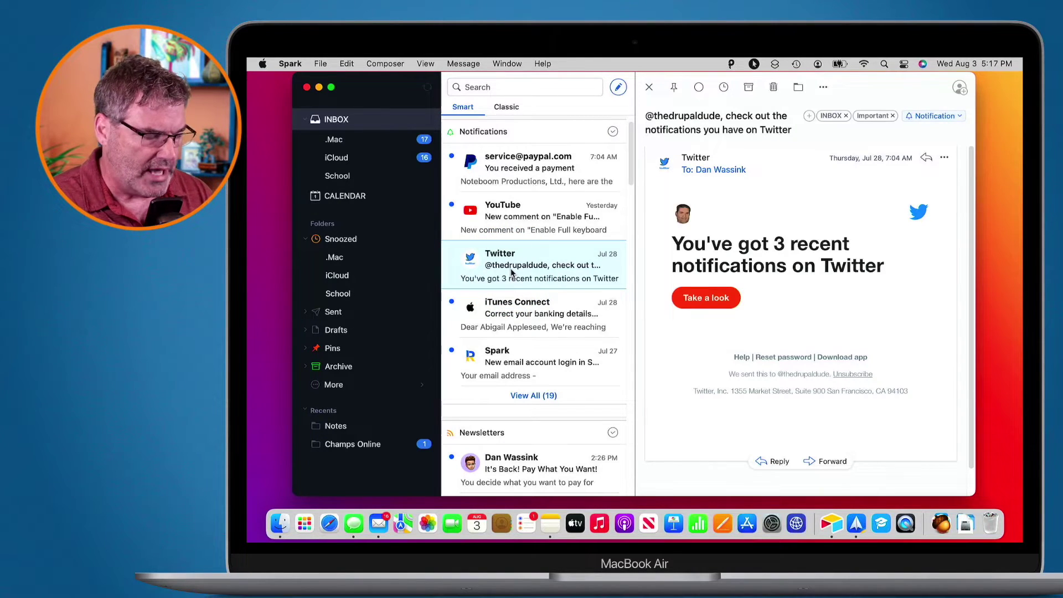
Open Spark Preferences from the Spark menu and switch to the Swipe Actions settings
{"action": "left_click", "coordinate": [286, 65]}
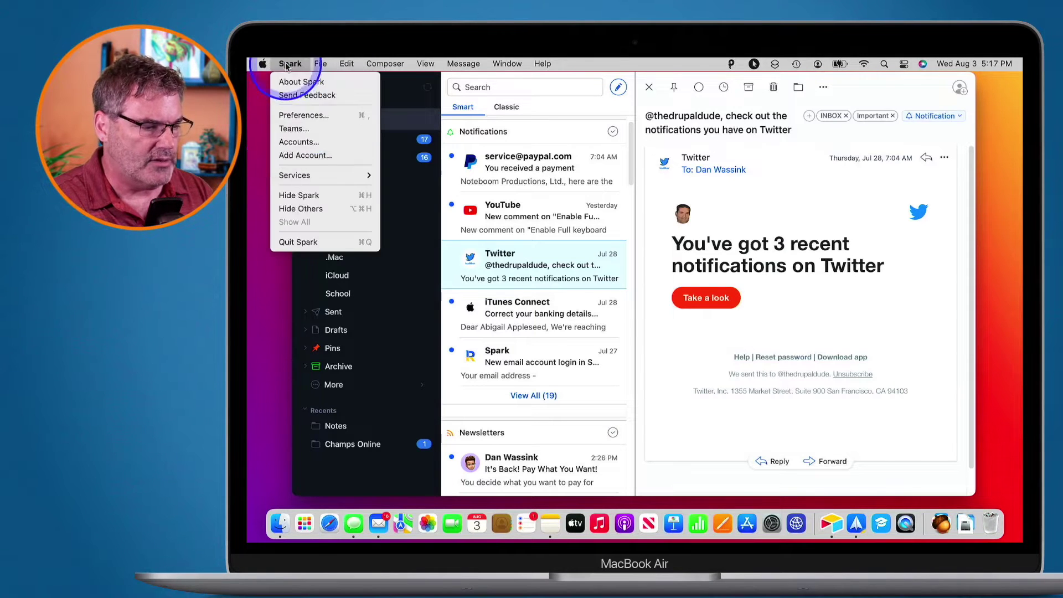
{"action": "left_click", "coordinate": [299, 120]}
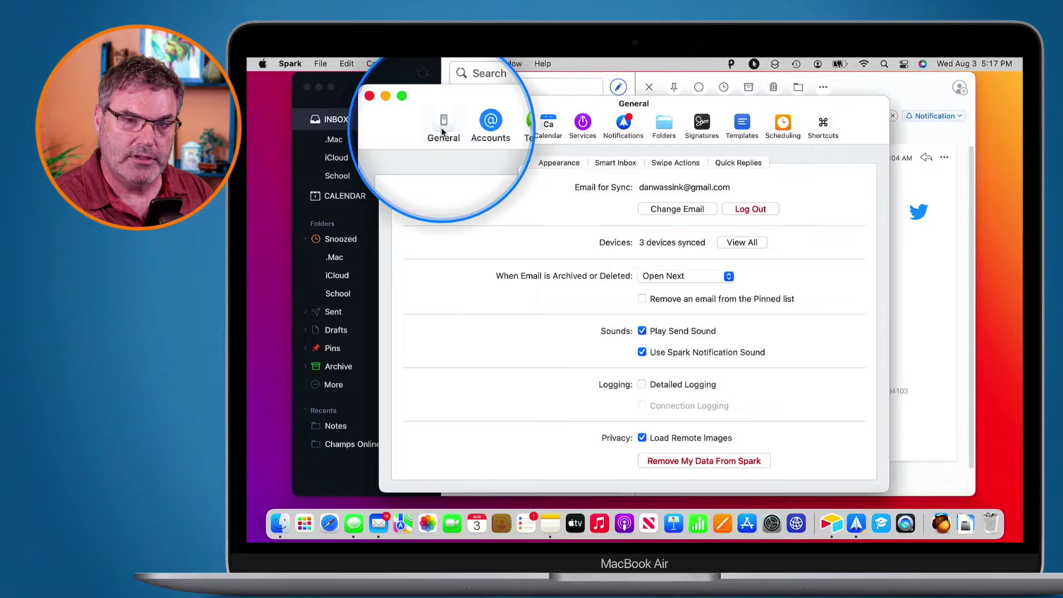
{"action": "left_click", "coordinate": [671, 164]}
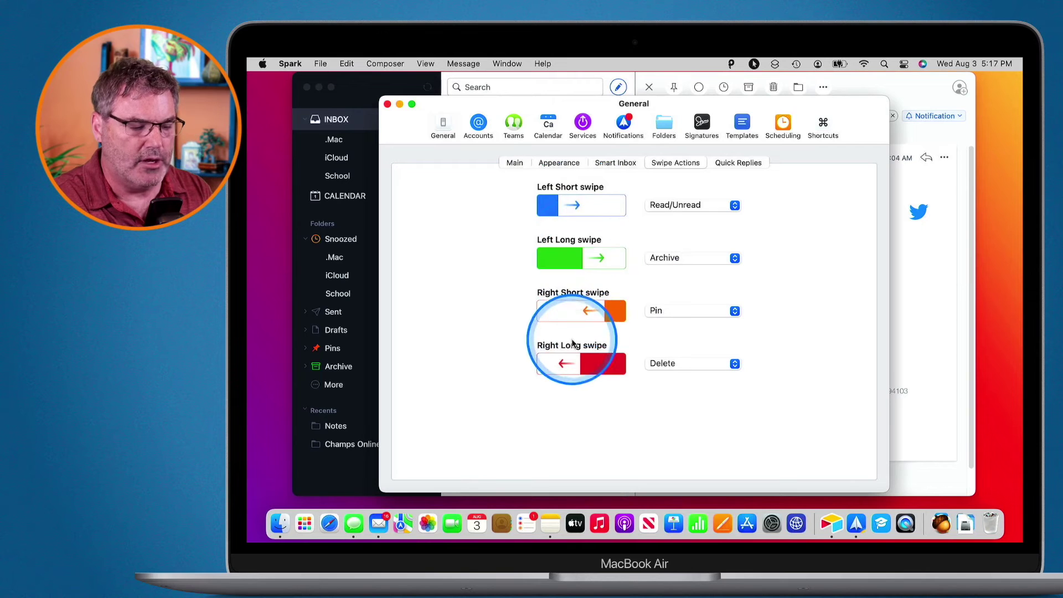
Change the Right Long swipe from Delete to Move to Spam, then close Preferences
{"action": "left_click", "coordinate": [668, 369]}
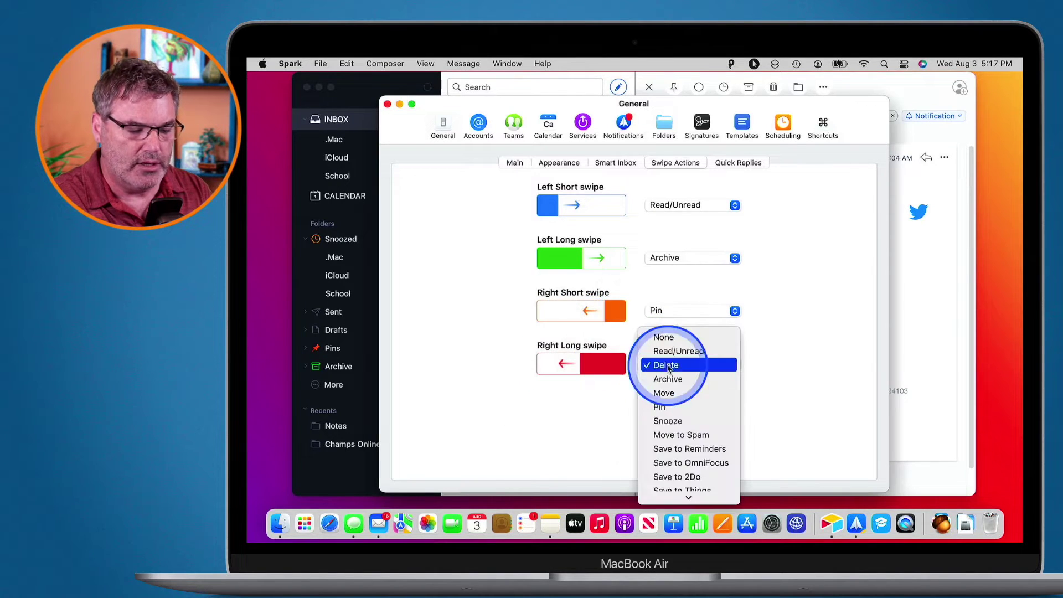
{"action": "left_click", "coordinate": [681, 435]}
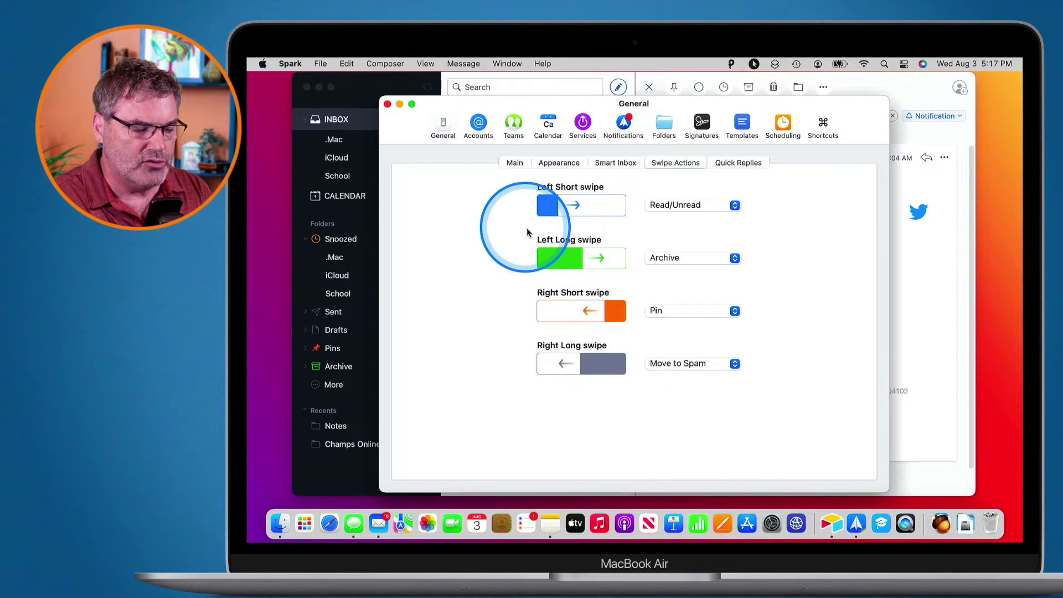
{"action": "left_click", "coordinate": [387, 104]}
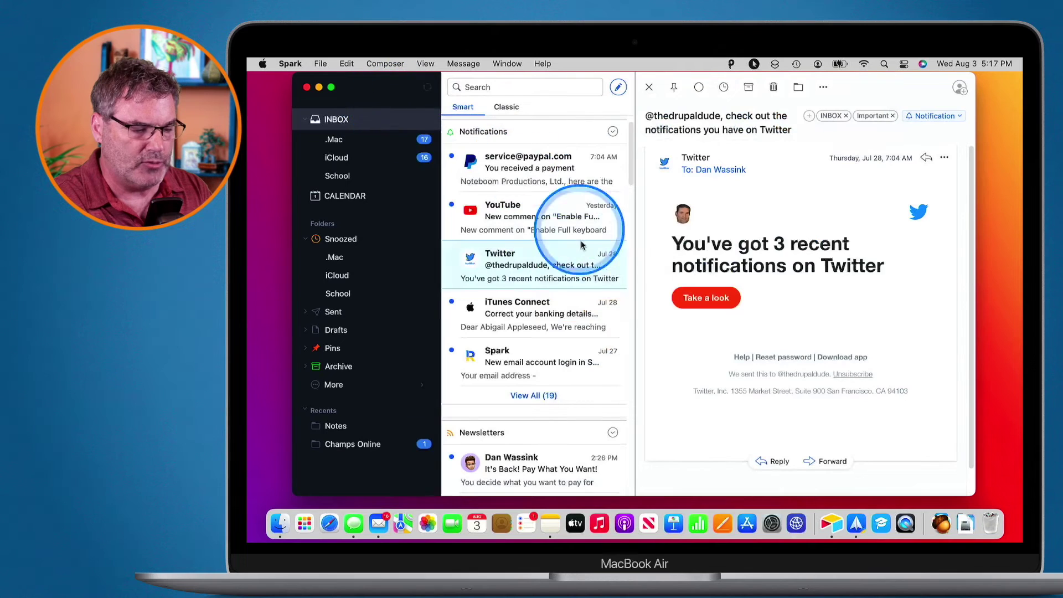
{"action": "scroll", "coordinate": [582, 245], "scroll_direction": "right", "scroll_amount": 5}
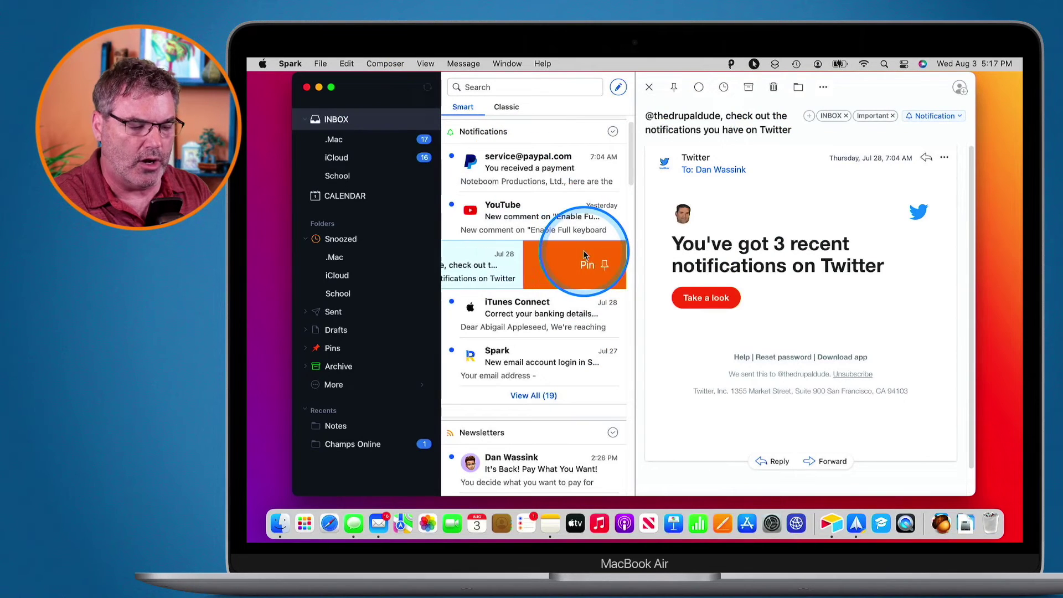
{"action": "right_click", "coordinate": [584, 255]}
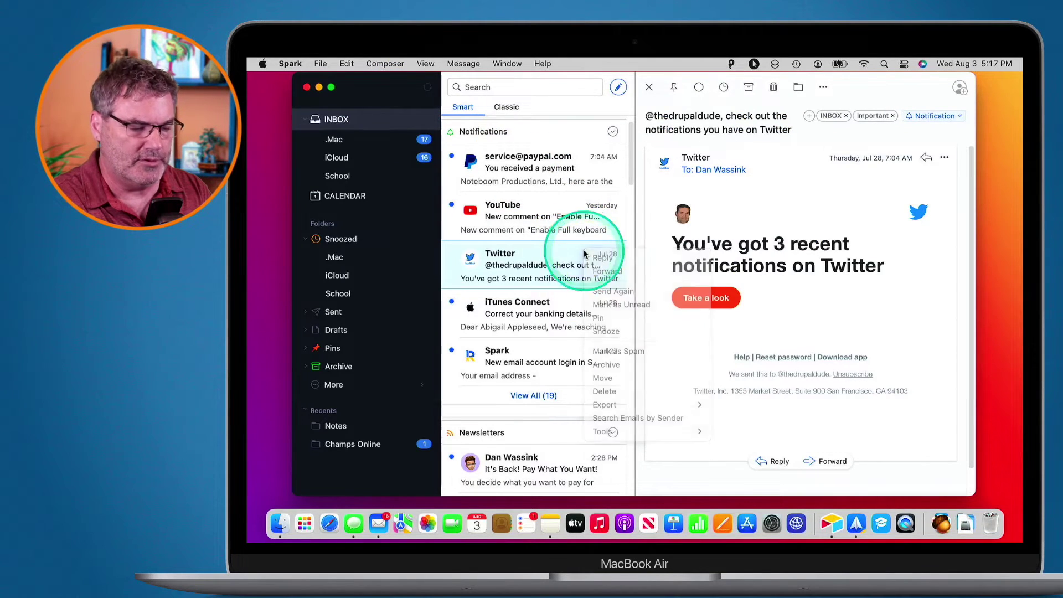
{"action": "left_click", "coordinate": [585, 254]}
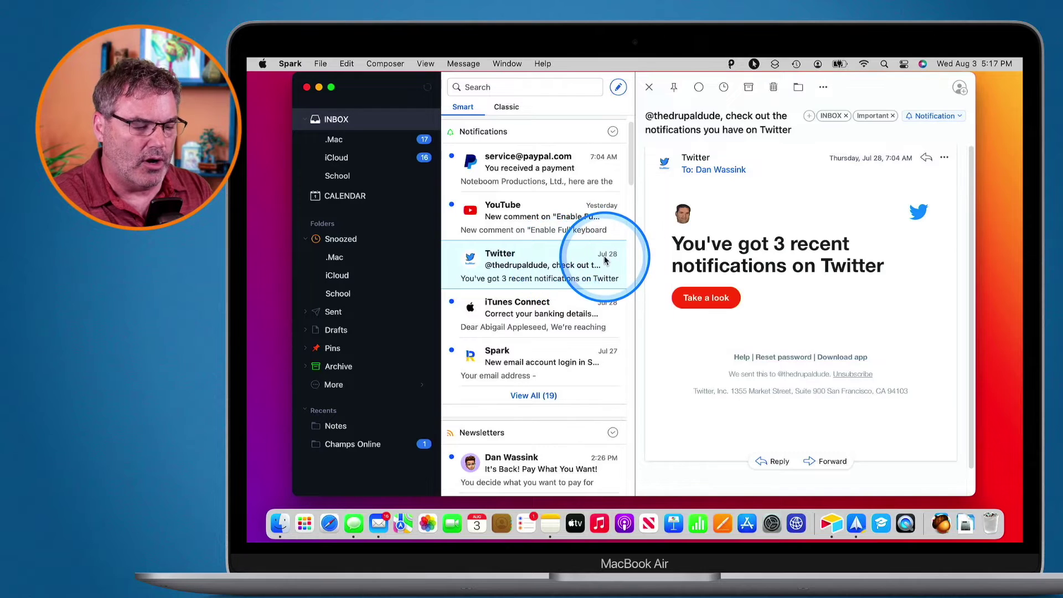
{"action": "scroll", "coordinate": [605, 259], "scroll_direction": "right", "scroll_amount": 10}
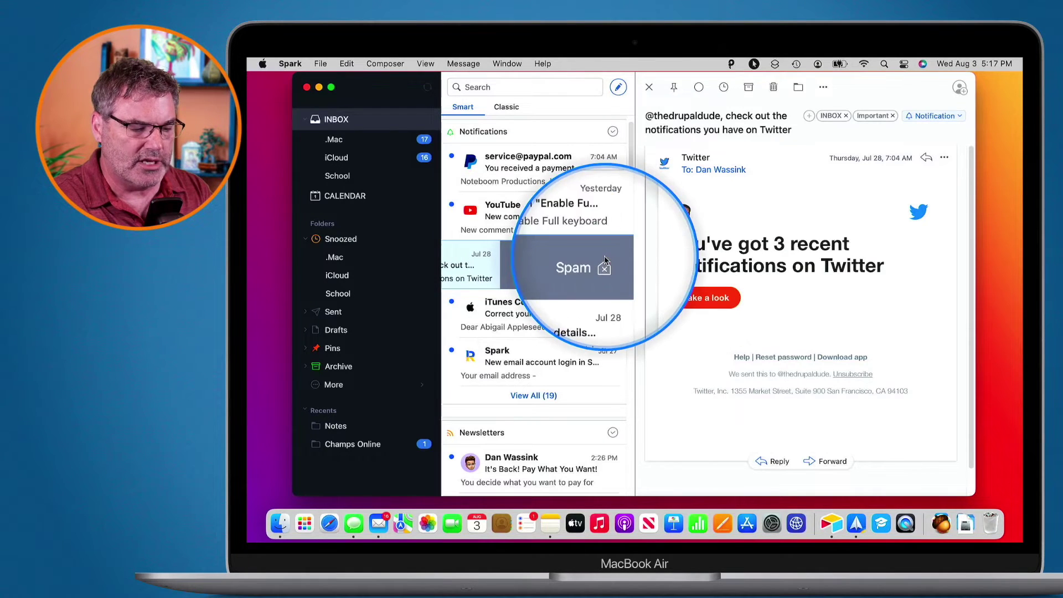
{"action": "right_click", "coordinate": [605, 259]}
{"action": "left_click", "coordinate": [603, 261]}
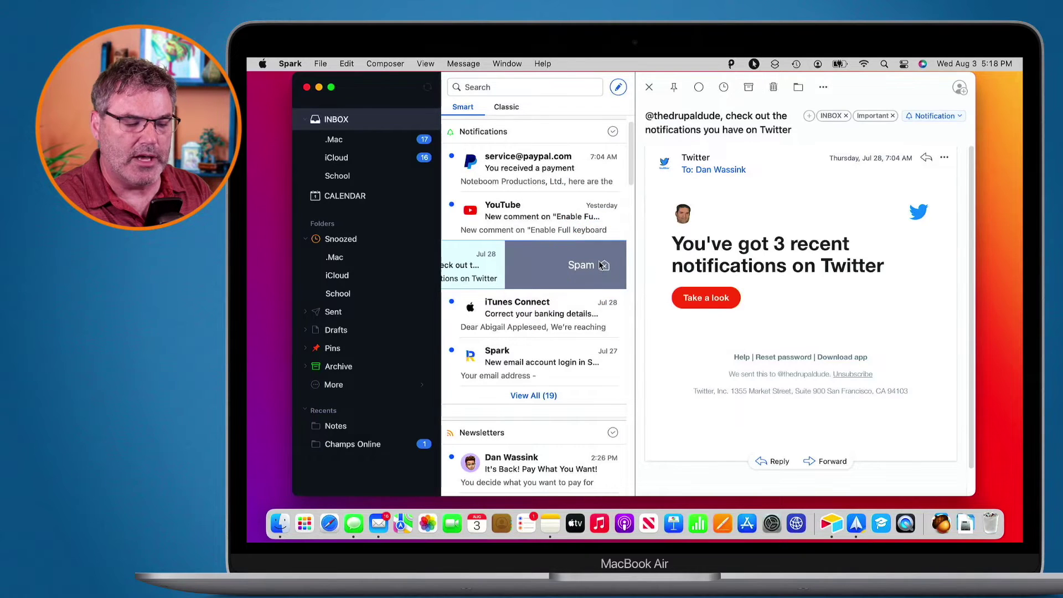
{"action": "scroll", "coordinate": [601, 265], "scroll_direction": "left", "scroll_amount": 8}
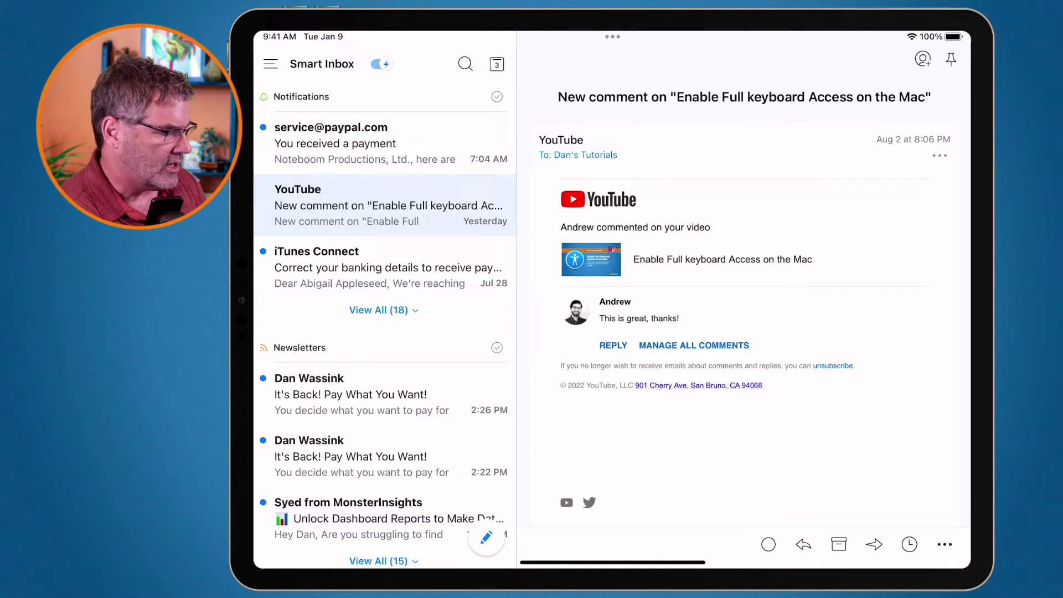
{"action": "left_click", "coordinate": [303, 203]}
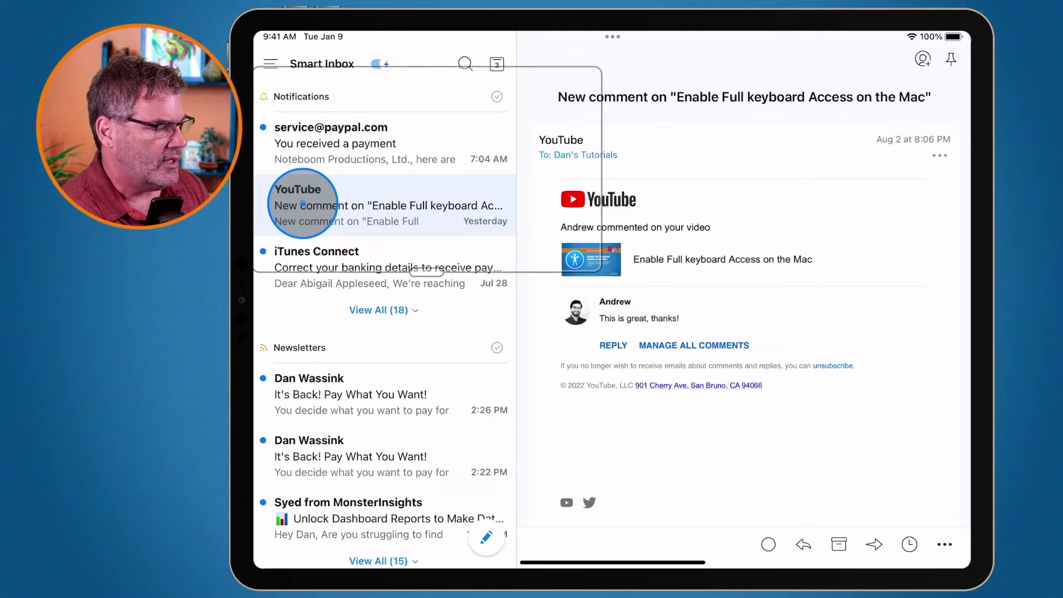
{"action": "left_click", "coordinate": [944, 545]}
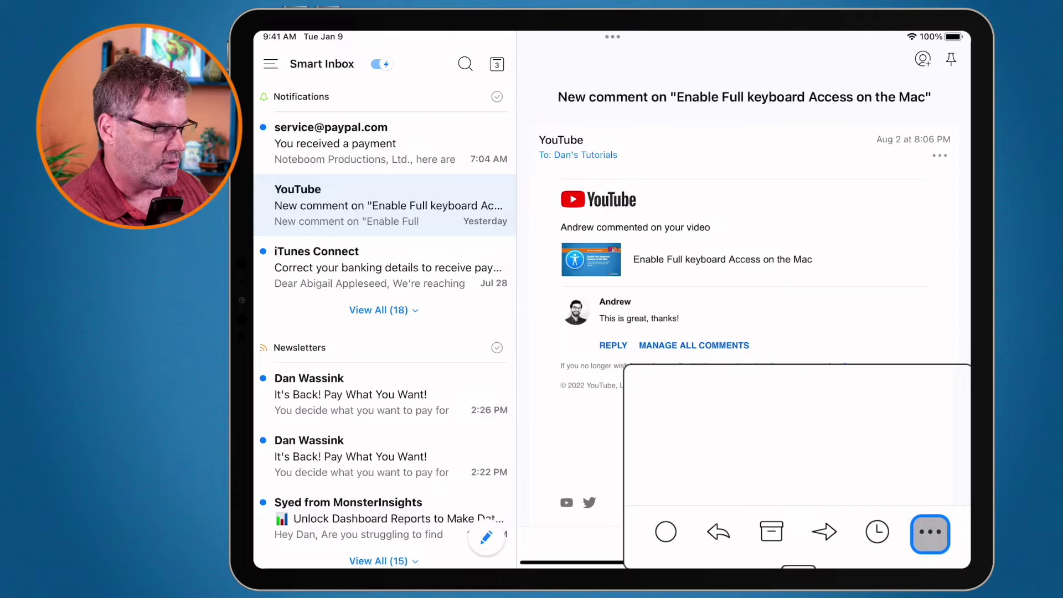
{"action": "key", "text": "Escape"}
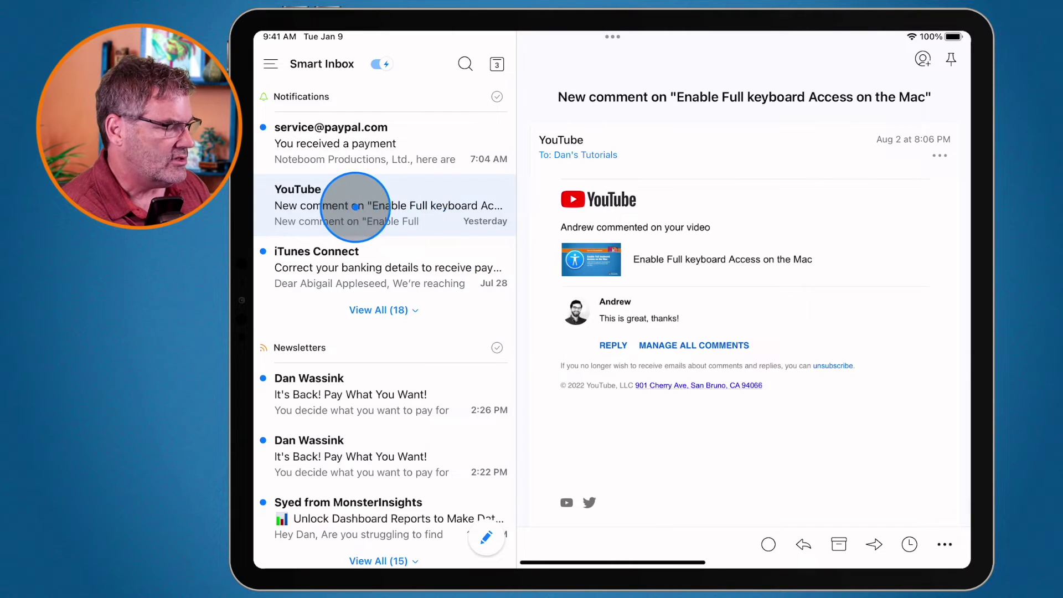
{"action": "right_click", "coordinate": [355, 207]}
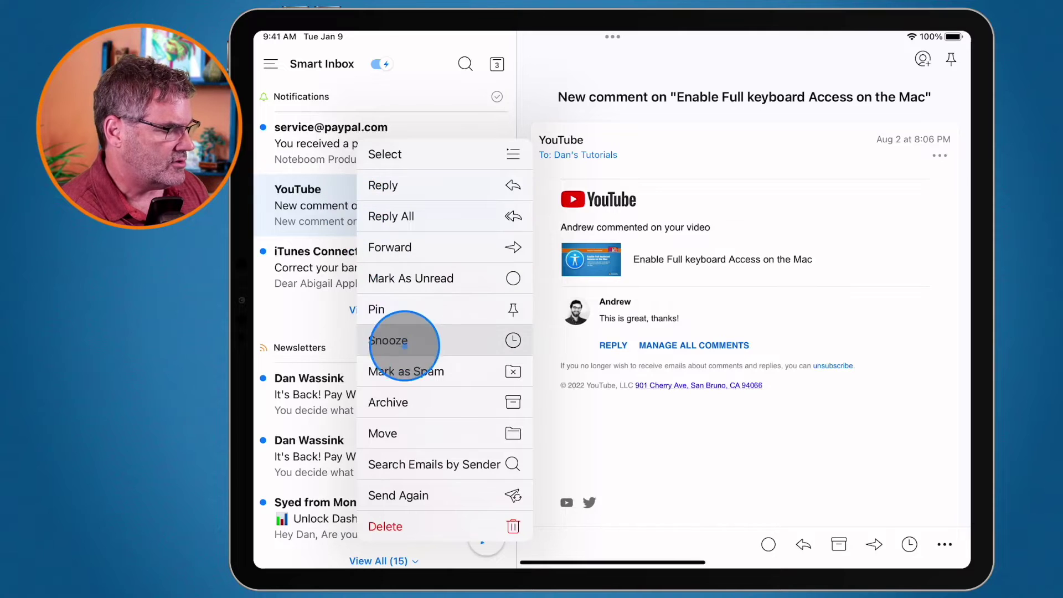
{"action": "key", "text": "alt+super+8"}
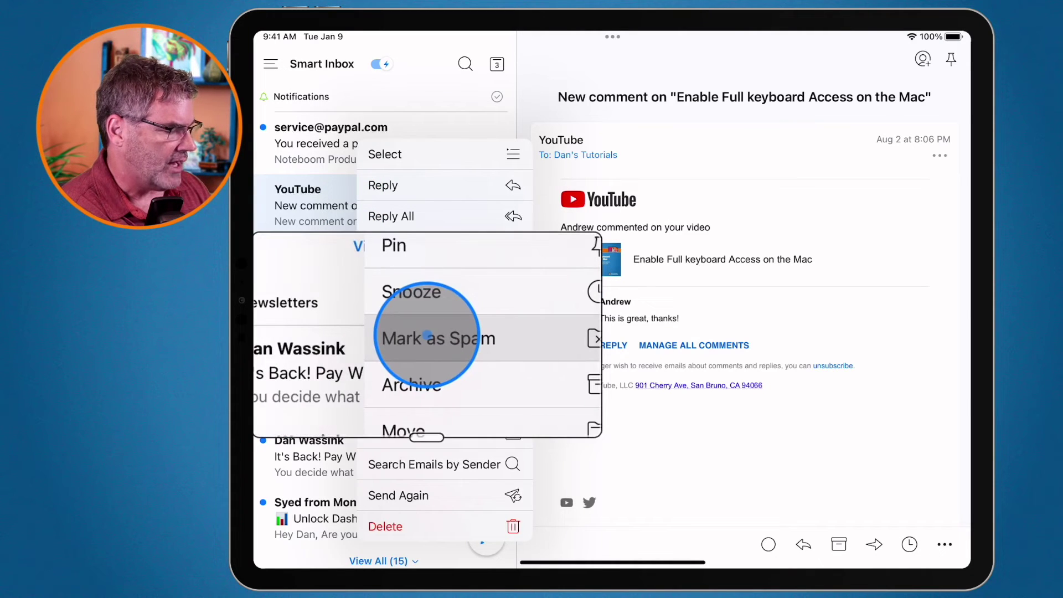
{"action": "key", "text": "alt+super+8"}
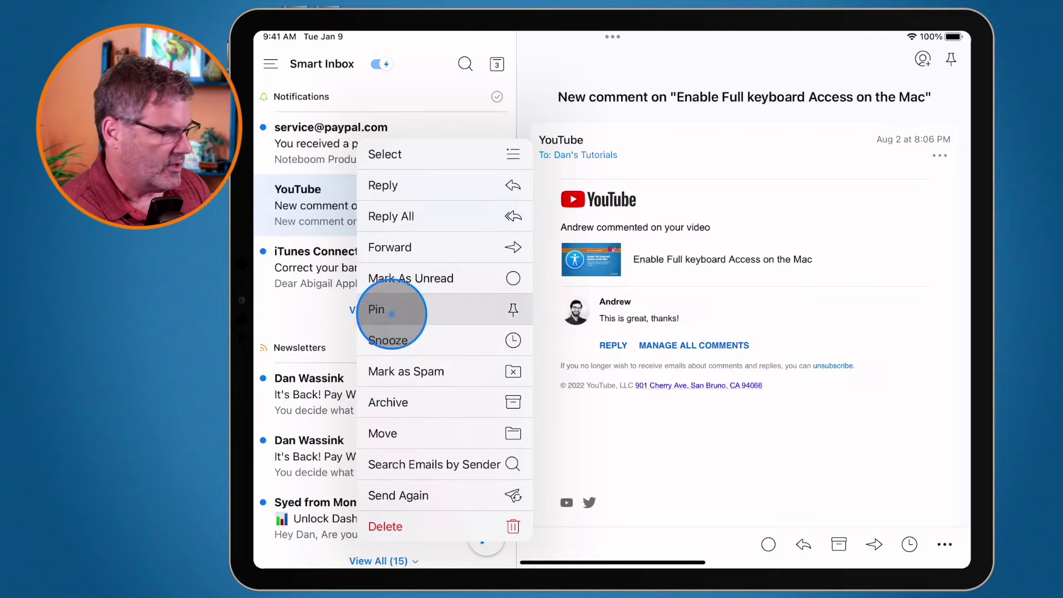
{"action": "left_click", "coordinate": [307, 198]}
{"action": "scroll", "coordinate": [404, 199], "scroll_direction": "right", "scroll_amount": 5}
{"action": "scroll", "coordinate": [404, 198], "scroll_direction": "left", "scroll_amount": 10}
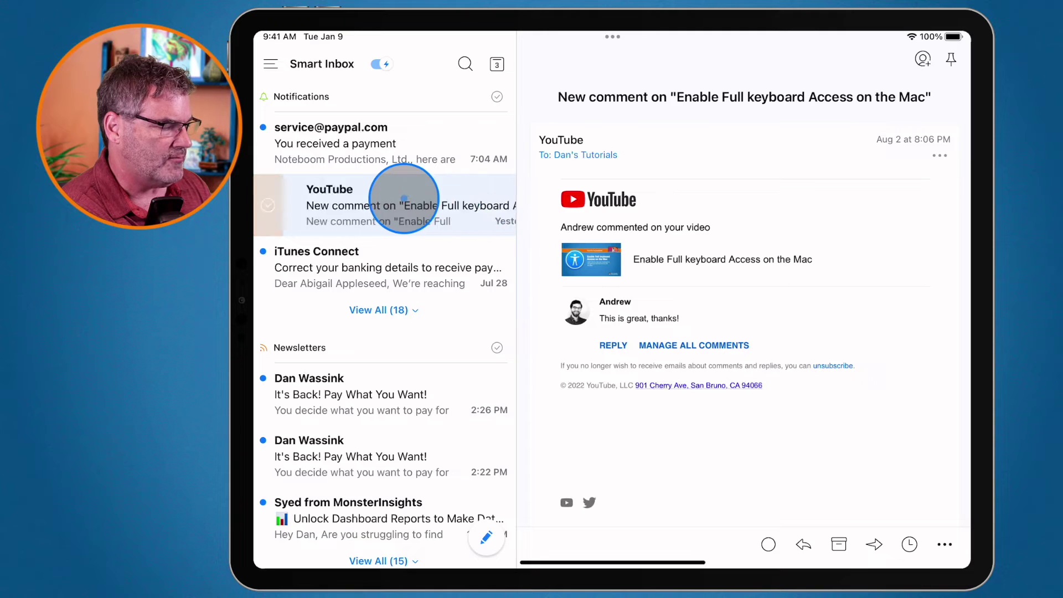
{"action": "scroll", "coordinate": [404, 198], "scroll_direction": "right", "scroll_amount": 10}
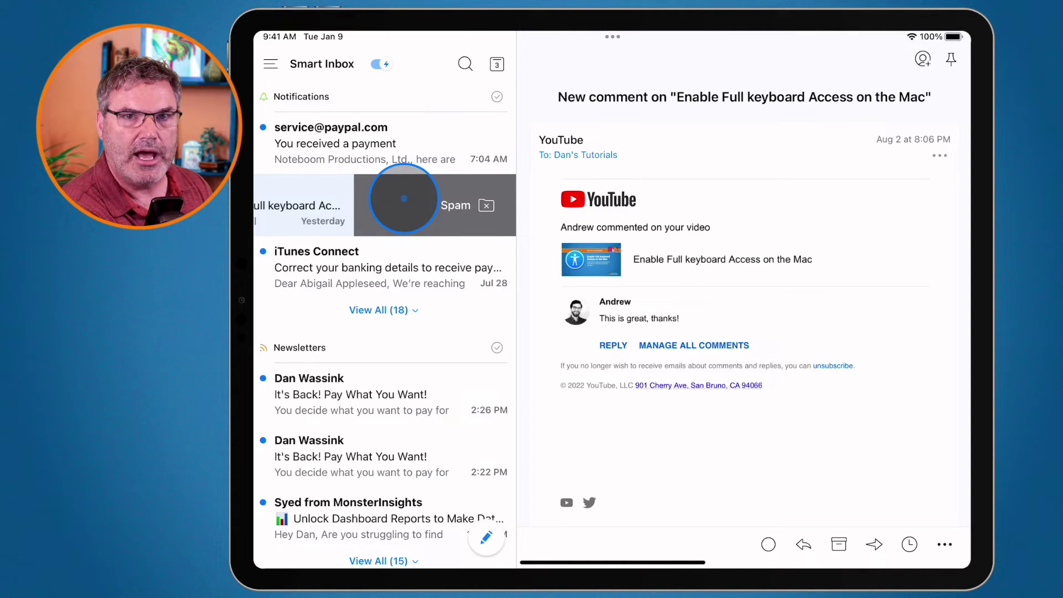
{"action": "scroll", "coordinate": [403, 198], "scroll_direction": "left", "scroll_amount": 10}
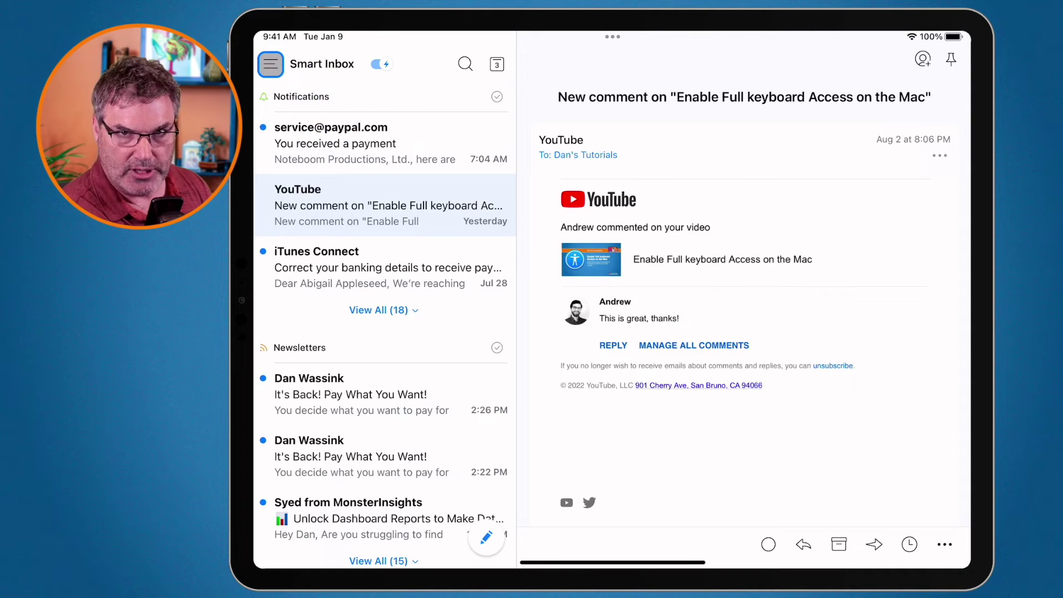
On the iPad, go to Settings > Swipes and view Right Long, confirming Move to Spam is checked
{"action": "left_click", "coordinate": [271, 64]}
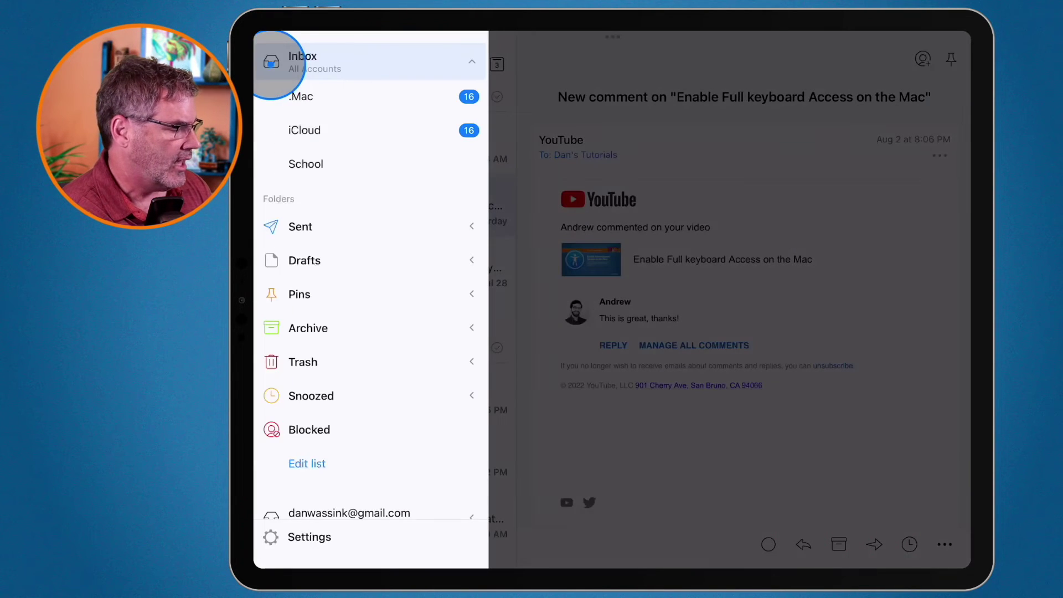
{"action": "left_click", "coordinate": [298, 540]}
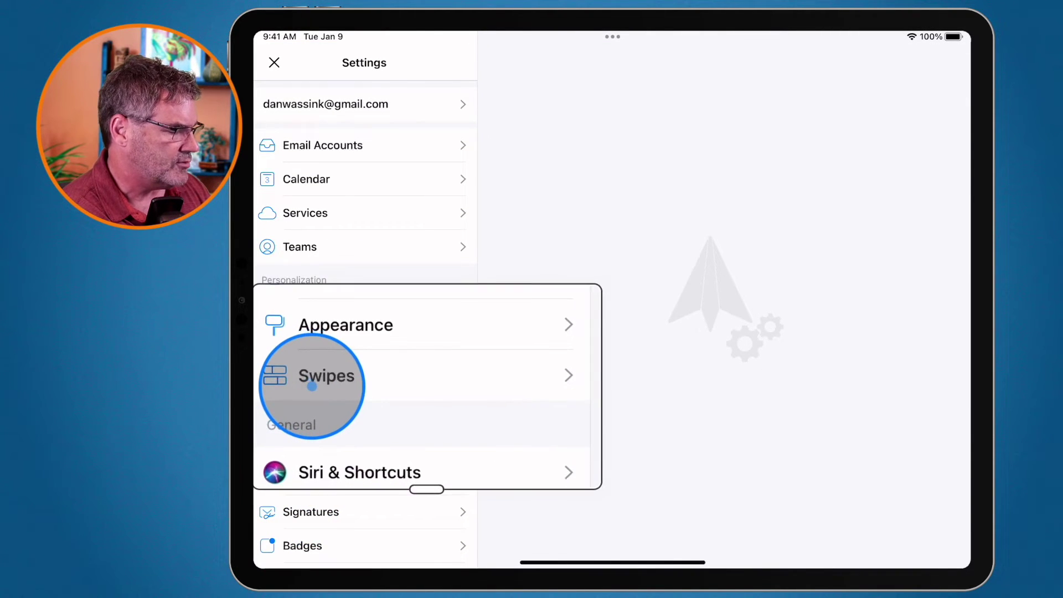
{"action": "left_click", "coordinate": [292, 420]}
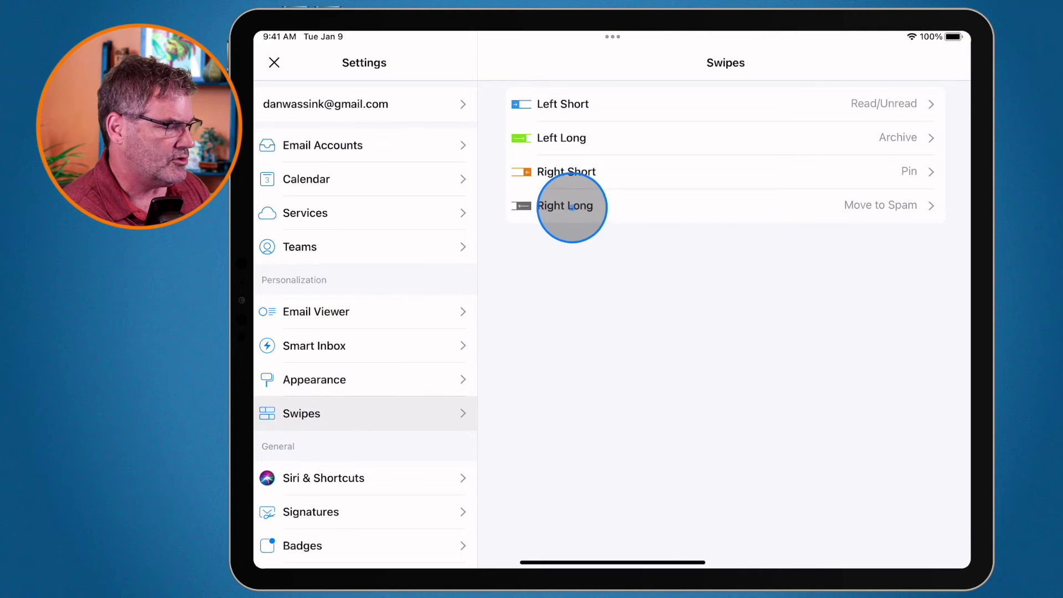
{"action": "left_click", "coordinate": [570, 206]}
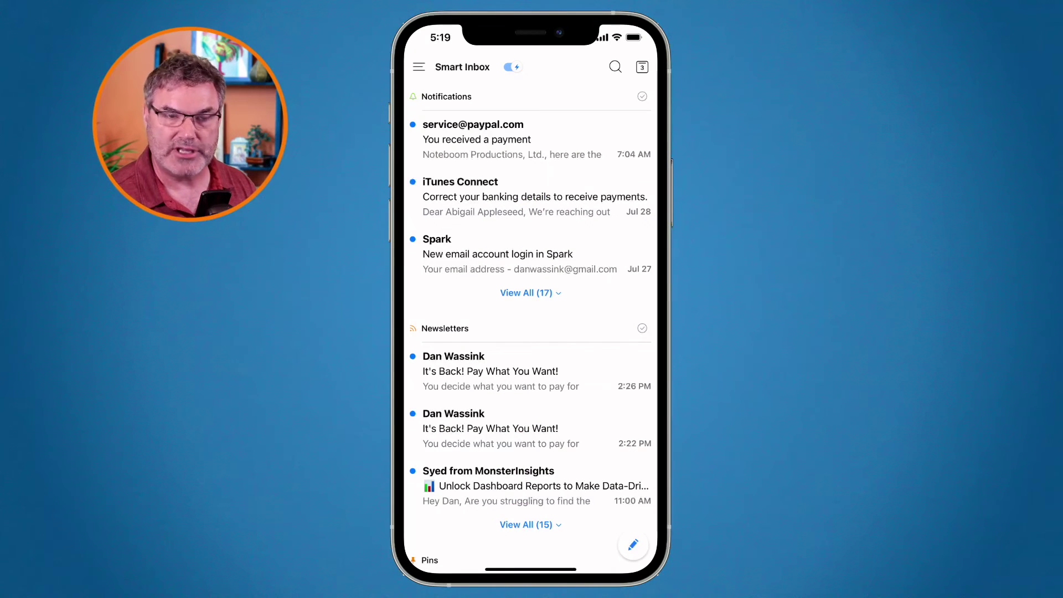
On the iPhone, bring up the PayPal payment email's actions and choose Mark as Spam
{"action": "left_click", "coordinate": [510, 139]}
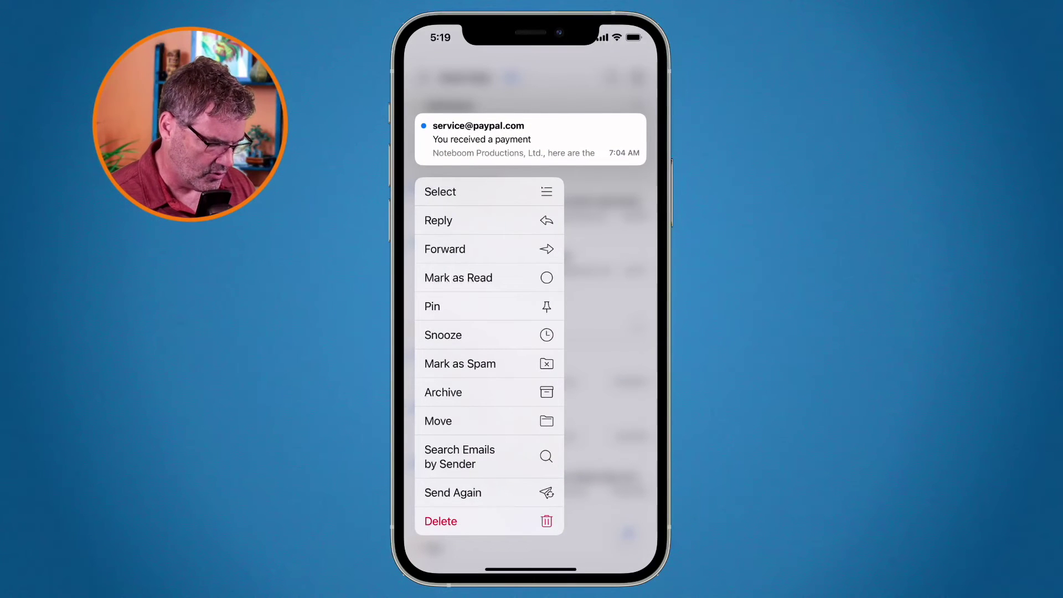
{"action": "left_click", "coordinate": [461, 364]}
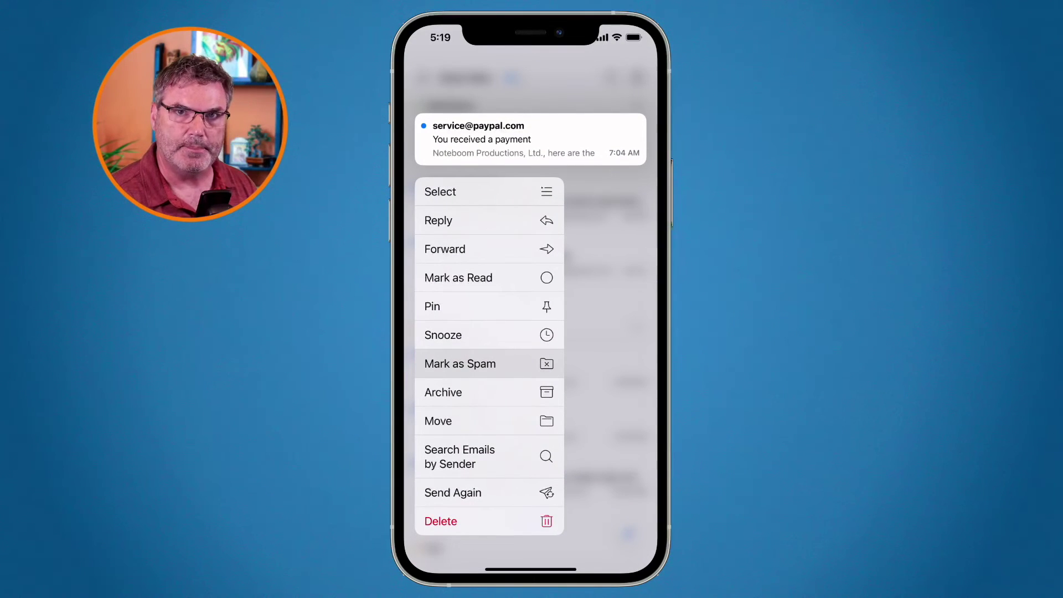